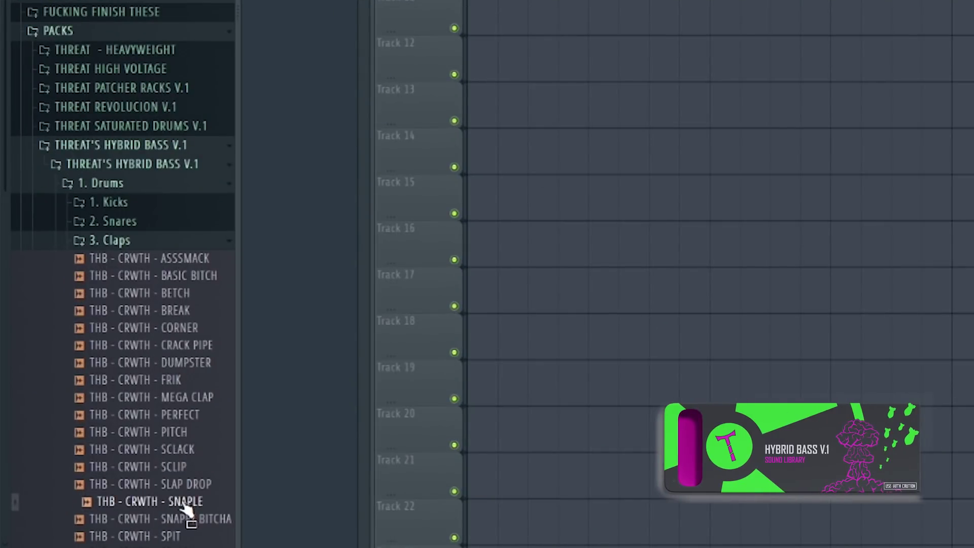
Step: Place the THB - CRWTH - SNAPLE clap on Track 2 with its main hit aligned to a kick
{"action": "left_click_drag", "start_coordinate": [185, 507], "coordinate": [307, 188]}
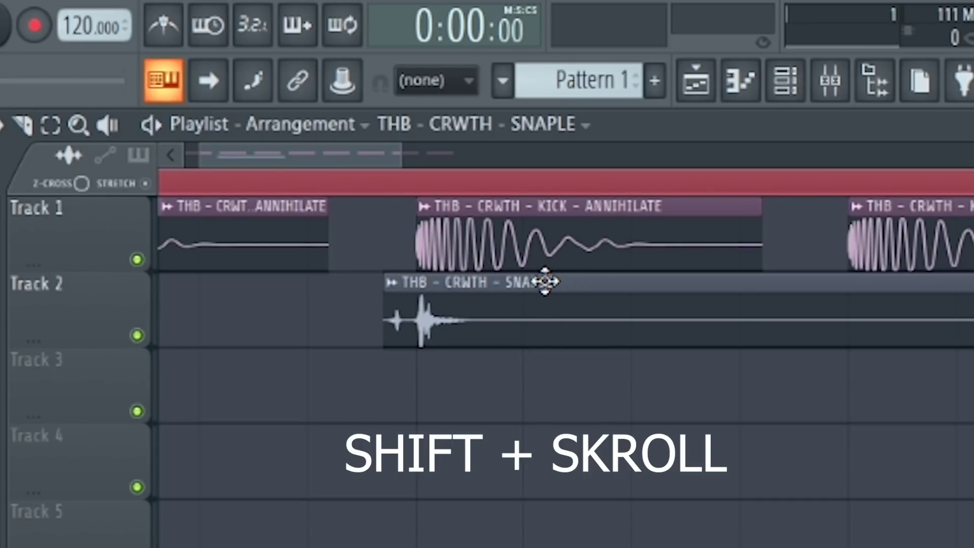
{"action": "scroll", "coordinate": [535, 402], "scroll_direction": "up", "scroll_amount": 2}
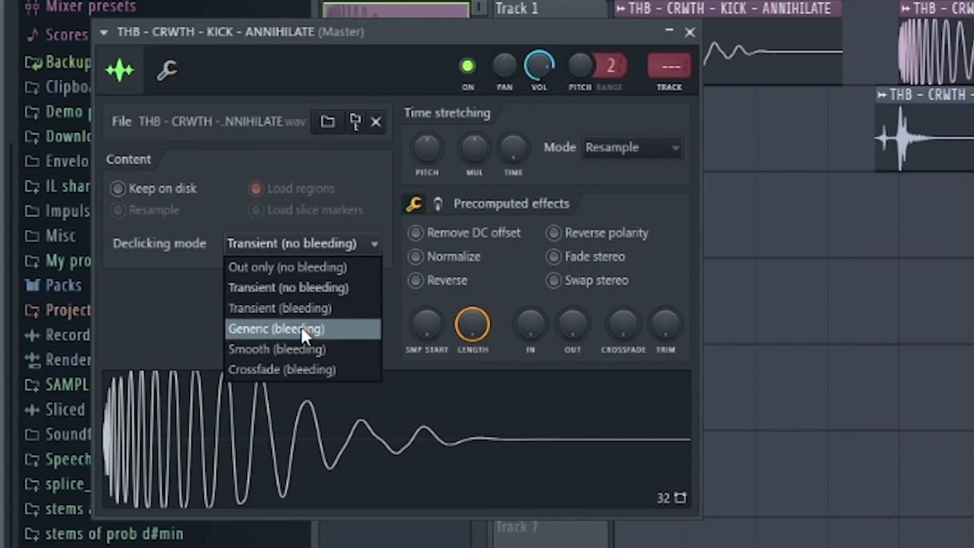
Step: Set the ANNIHILATE kick's declicking mode to Generic (bleeding) and shorten all its clips on Track 1 to remove their tails
{"action": "left_click", "coordinate": [301, 328]}
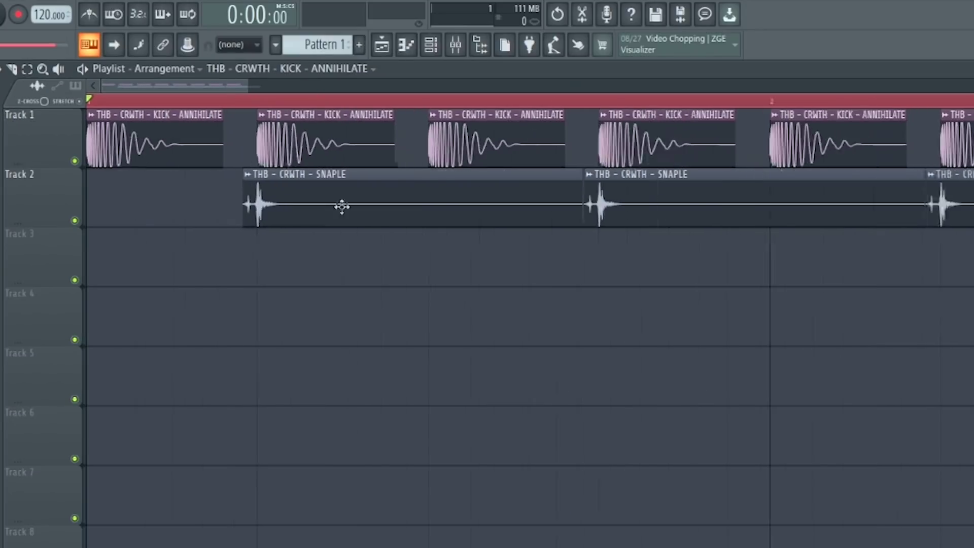
{"action": "scroll", "coordinate": [341, 206], "scroll_direction": "down", "scroll_amount": 2}
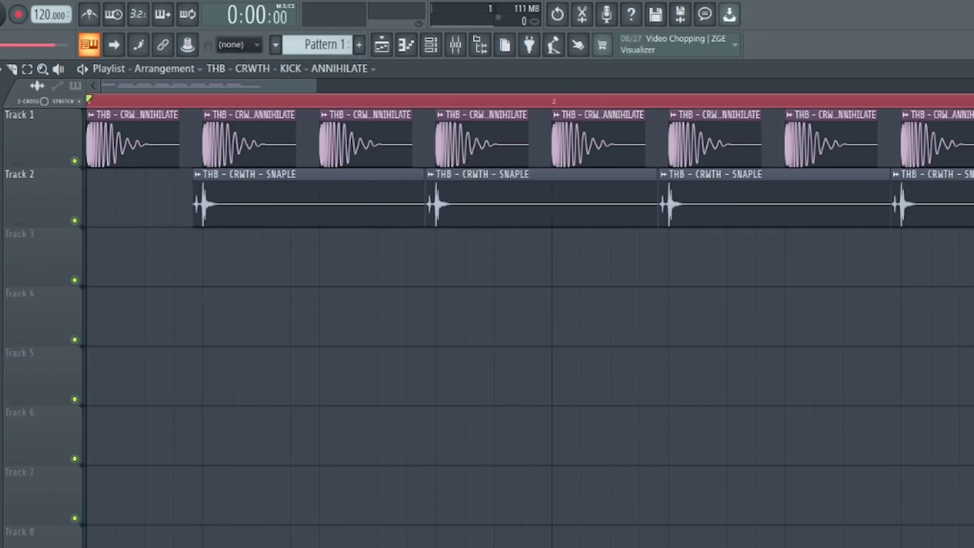
{"action": "left_click", "coordinate": [189, 152]}
{"action": "scroll", "coordinate": [236, 157], "scroll_direction": "up", "scroll_amount": 2}
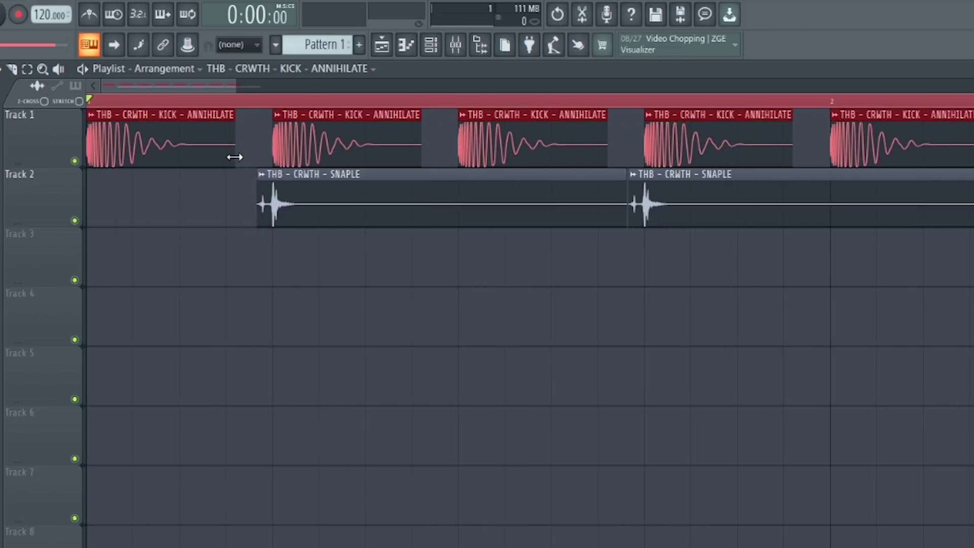
{"action": "left_click_drag", "start_coordinate": [230, 158], "coordinate": [188, 164]}
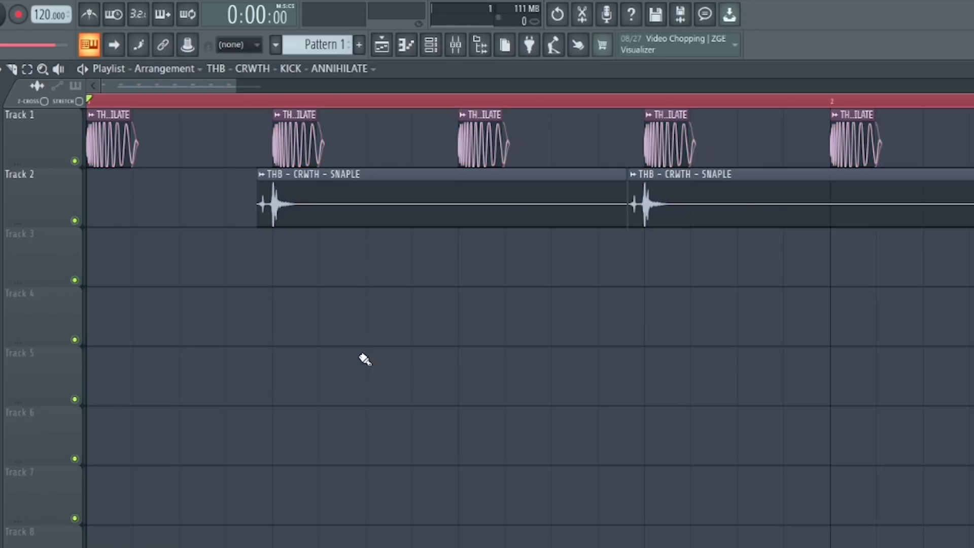
{"action": "key", "text": "space"}
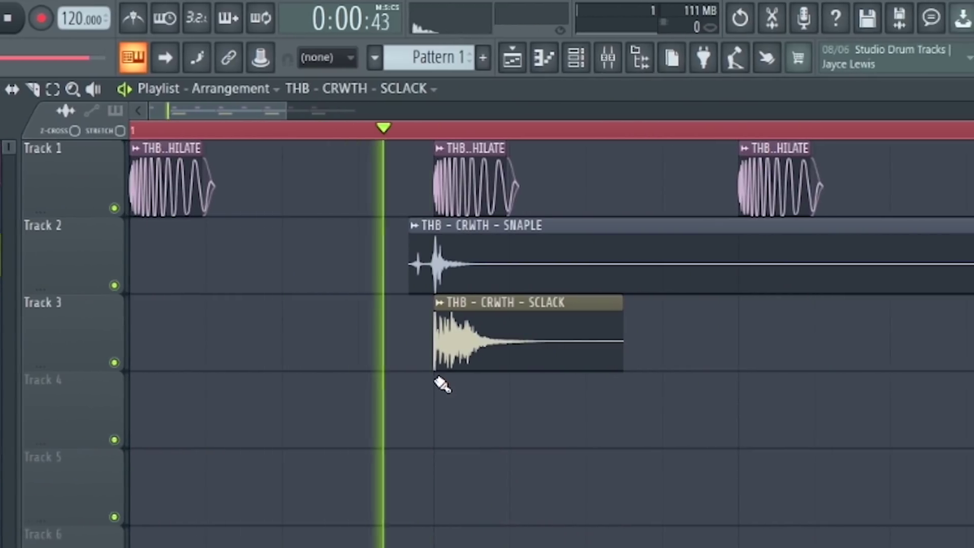
Step: Set the project tempo to 160 BPM
{"action": "scroll", "coordinate": [572, 362], "scroll_direction": "down", "scroll_amount": 2}
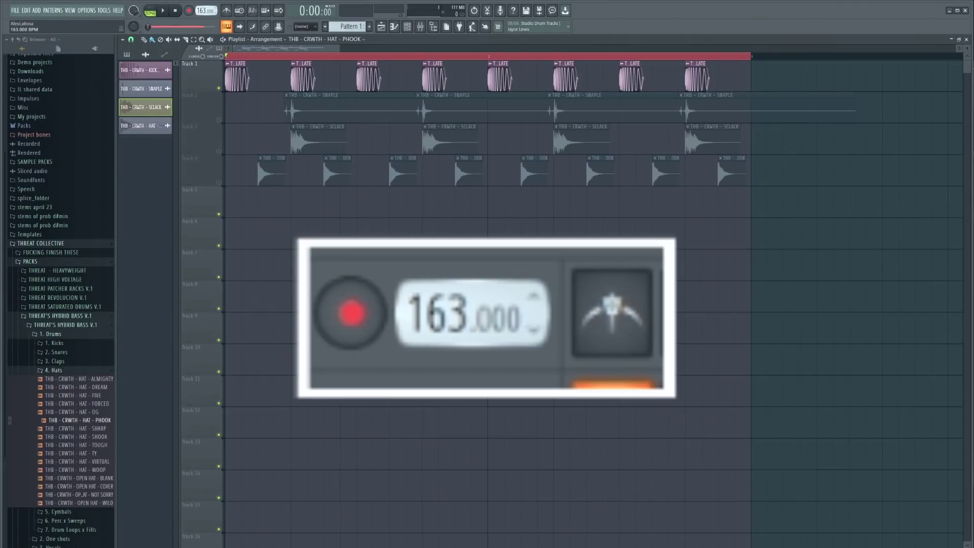
{"action": "left_click_drag", "start_coordinate": [201, 10], "coordinate": [200, 12]}
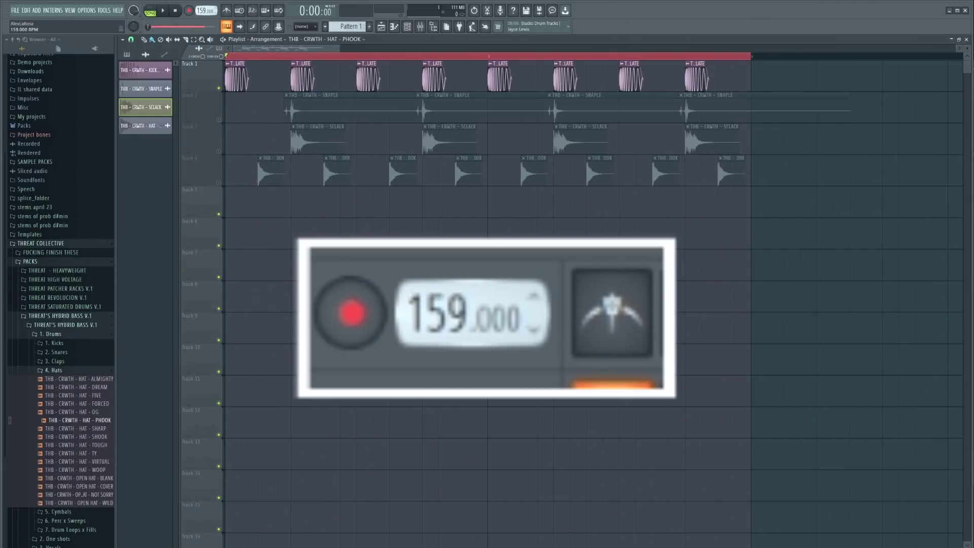
{"action": "left_click_drag", "start_coordinate": [207, 9], "coordinate": [206, 11]}
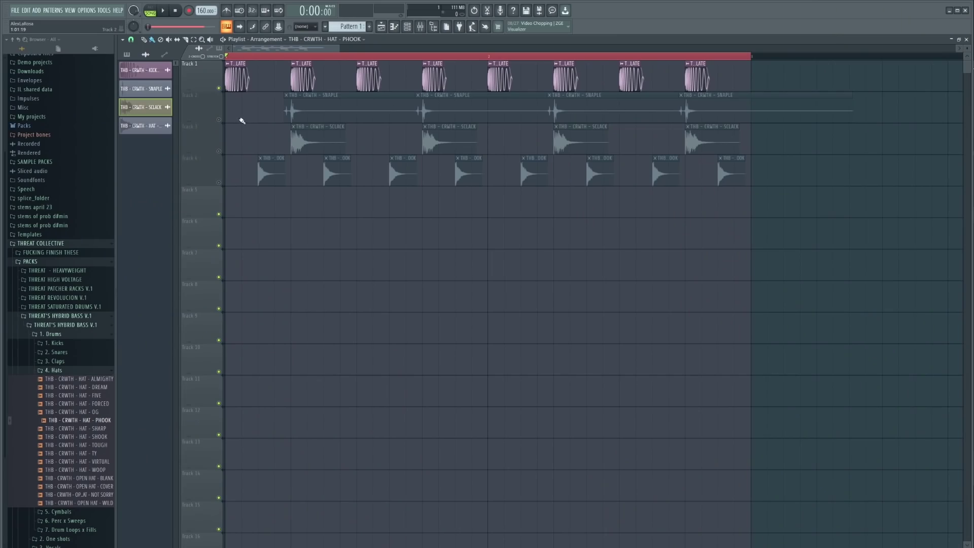
Step: Unsolo the kick track so all four drum tracks sound, and play the full loop
{"action": "right_click", "coordinate": [220, 90]}
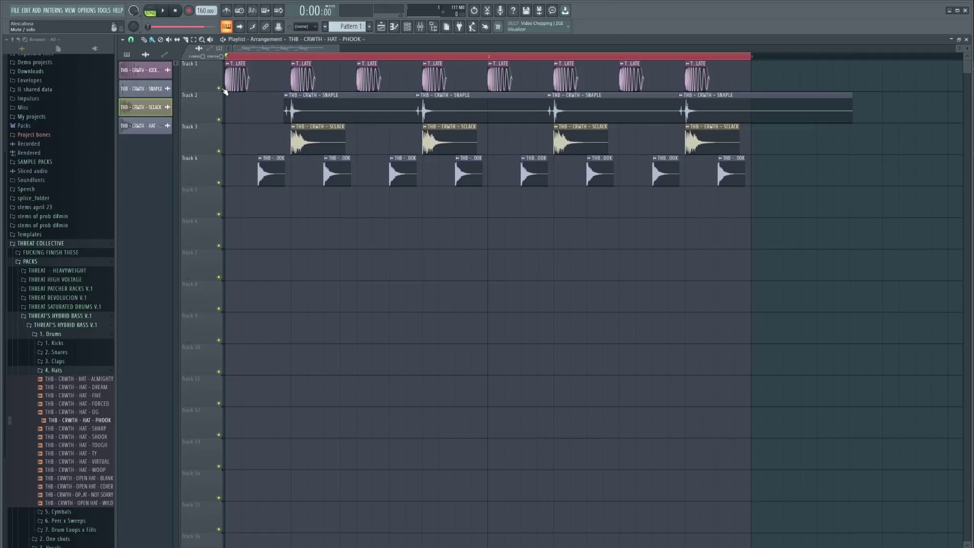
{"action": "key", "text": "space"}
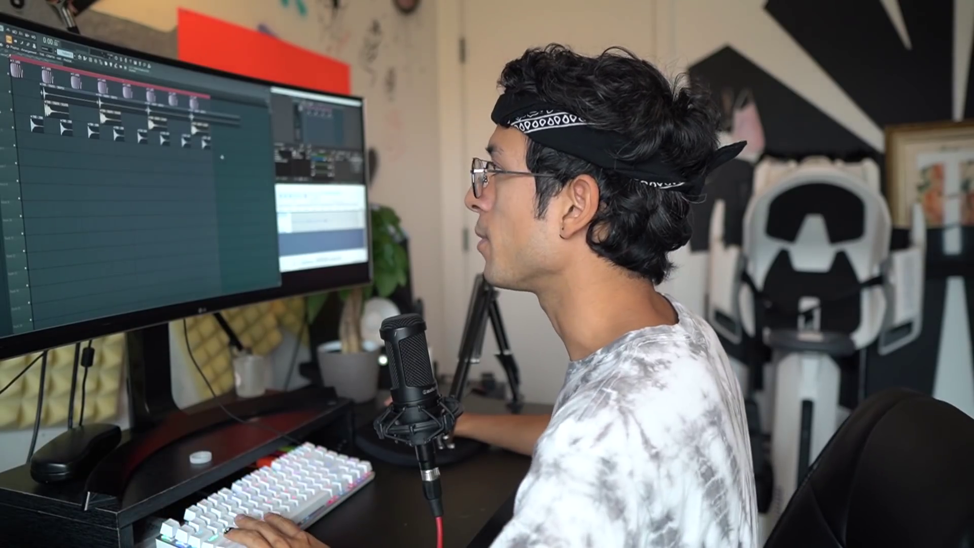
Step: Select all the drum clips on Tracks 1 to 4 in the playlist
{"action": "left_click_drag", "start_coordinate": [234, 169], "coordinate": [13, 87]}
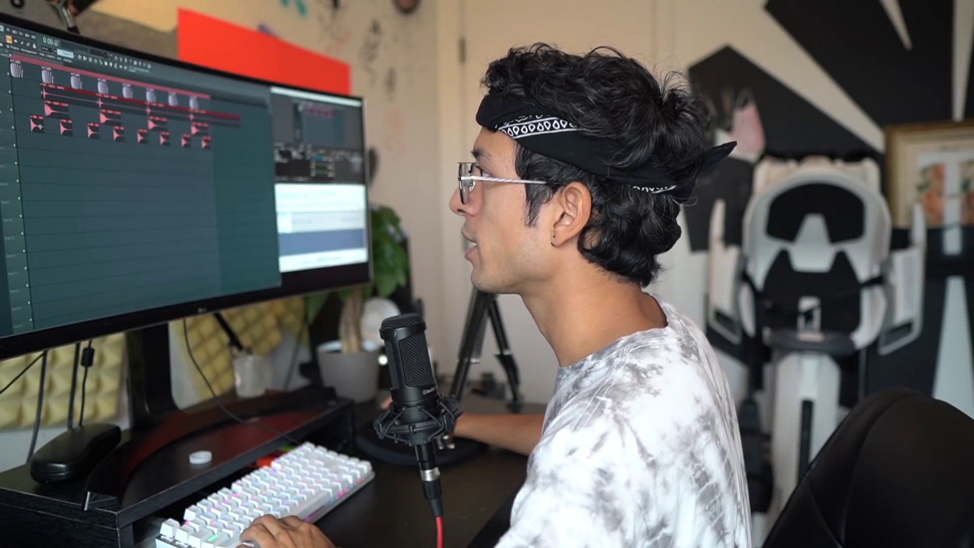
{"action": "key", "text": "ctrl+d"}
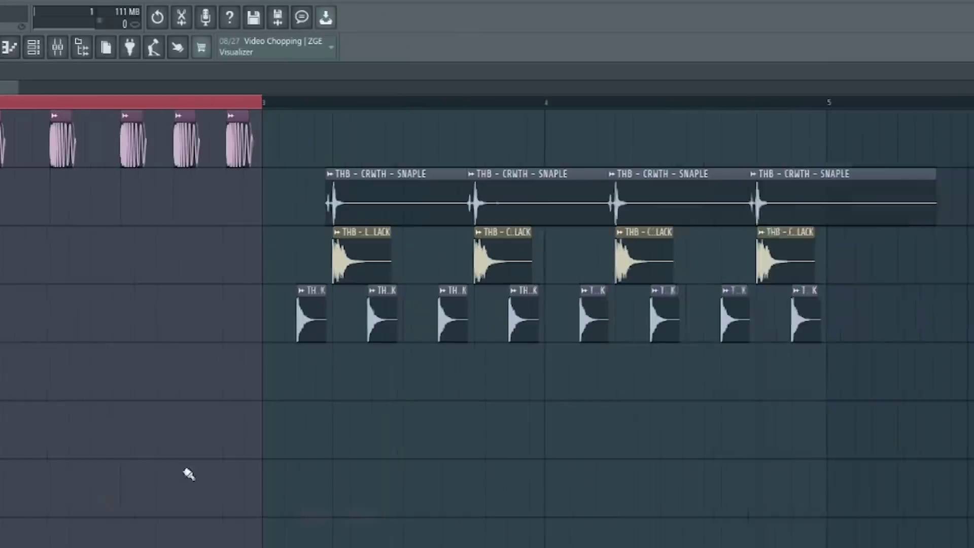
Step: Move the clap and hat clips in bars 3 and 4 back two bars so they sit under the kicks
{"action": "left_click_drag", "start_coordinate": [771, 399], "coordinate": [322, 200]}
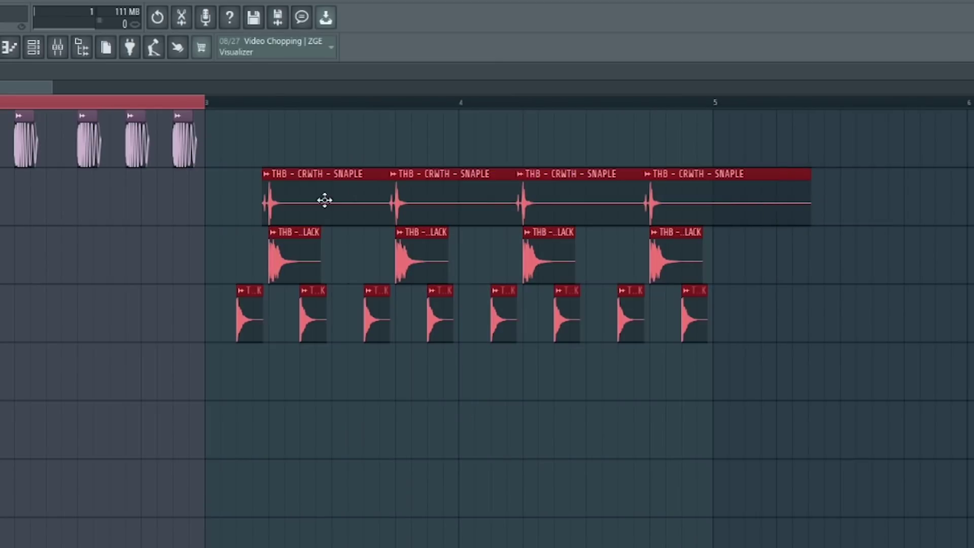
{"action": "left_click_drag", "start_coordinate": [119, 196], "coordinate": [0, 203]}
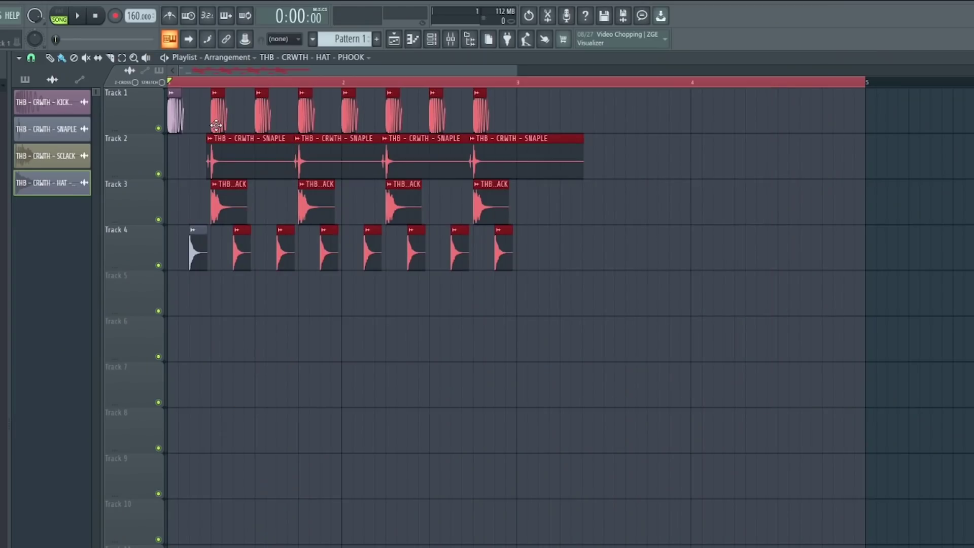
Step: Shift the selected kick, clap and hat clips one beat later for a half-time feel, and play the result
{"action": "left_click_drag", "start_coordinate": [216, 125], "coordinate": [260, 135]}
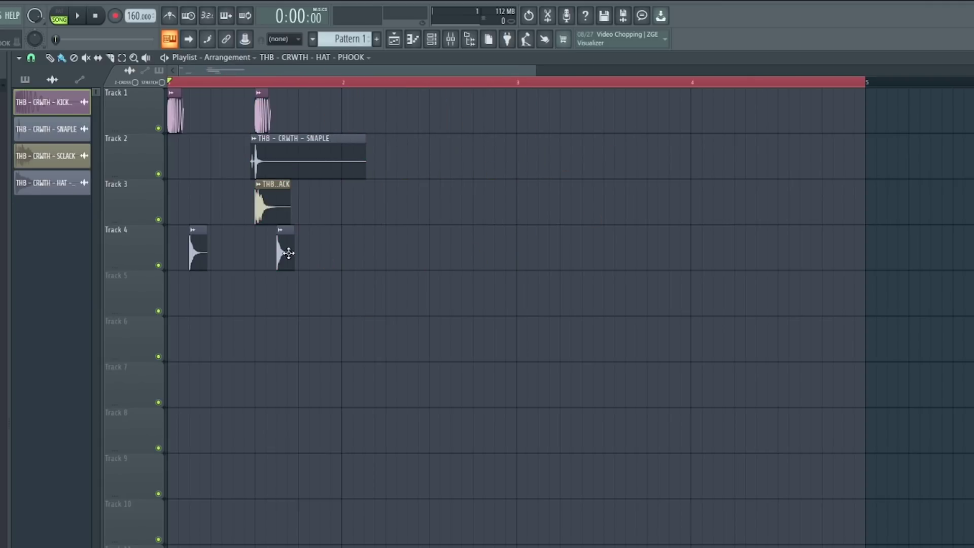
{"action": "key", "text": "space"}
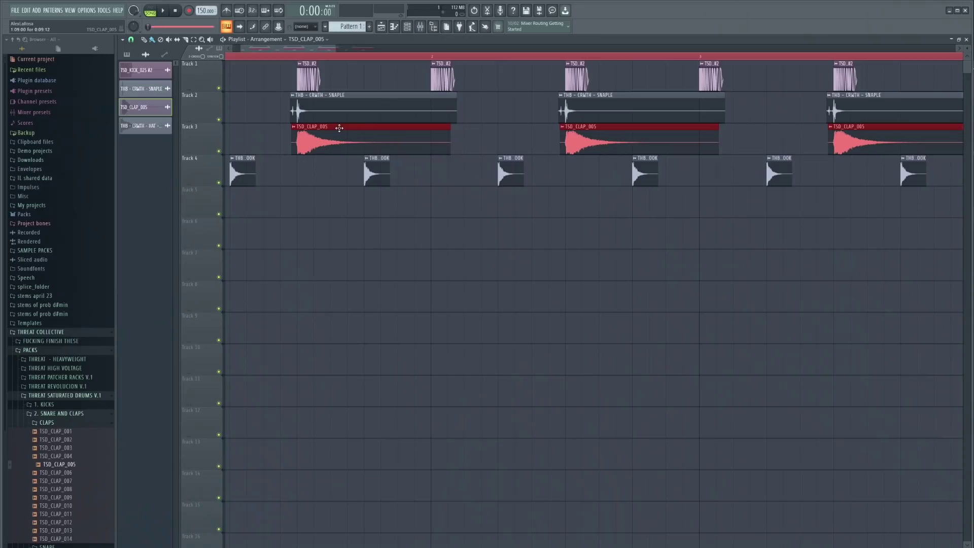
Step: Mute the SNAPLE clap on Track 2 while listening to the loop
{"action": "left_click", "coordinate": [218, 120]}
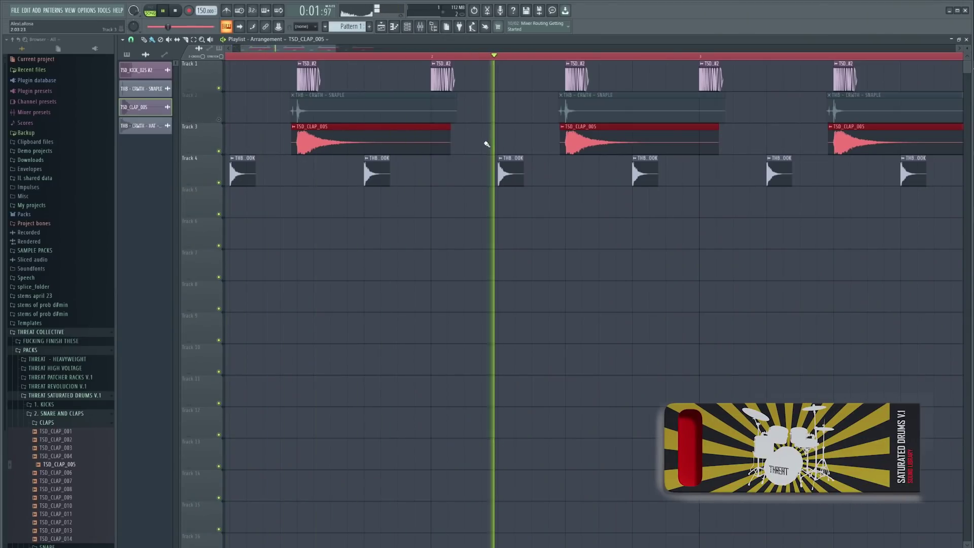
{"action": "scroll", "coordinate": [345, 110], "scroll_direction": "down", "scroll_amount": 3}
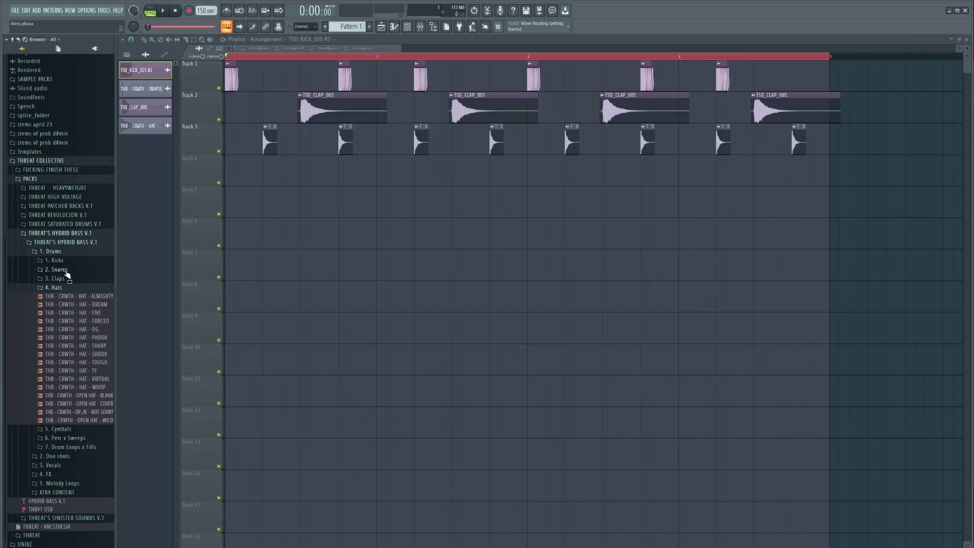
Step: Open the 1. Kicks sample folder inside THREAT'S HYBRID BASS V.1
{"action": "left_click", "coordinate": [70, 261]}
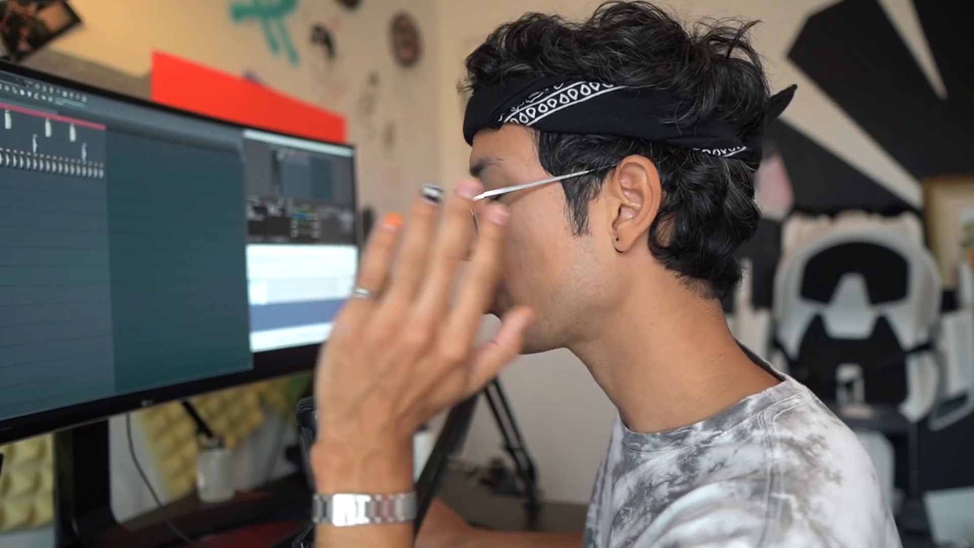
Step: Play through the kick, snare and hat loop to check the groove
{"action": "key", "text": "space"}
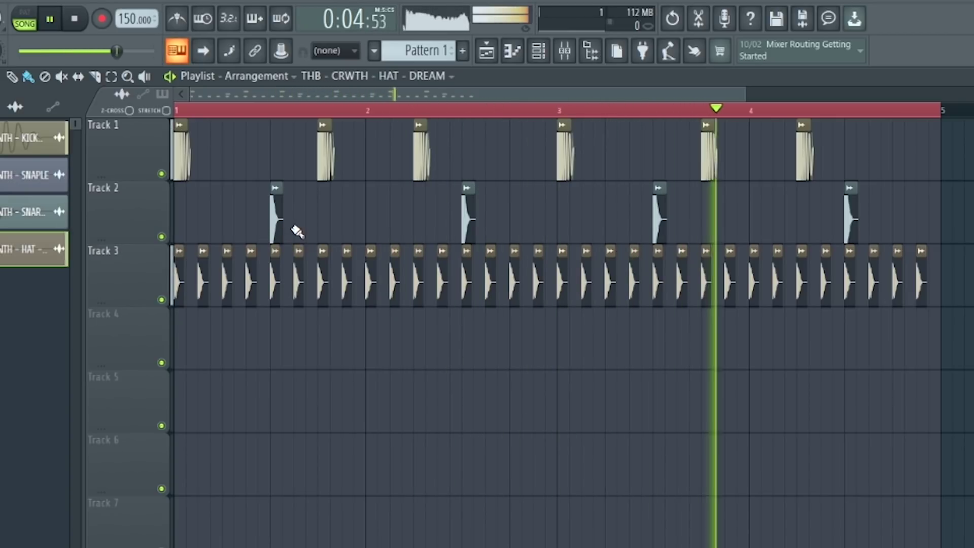
{"action": "key", "text": "space"}
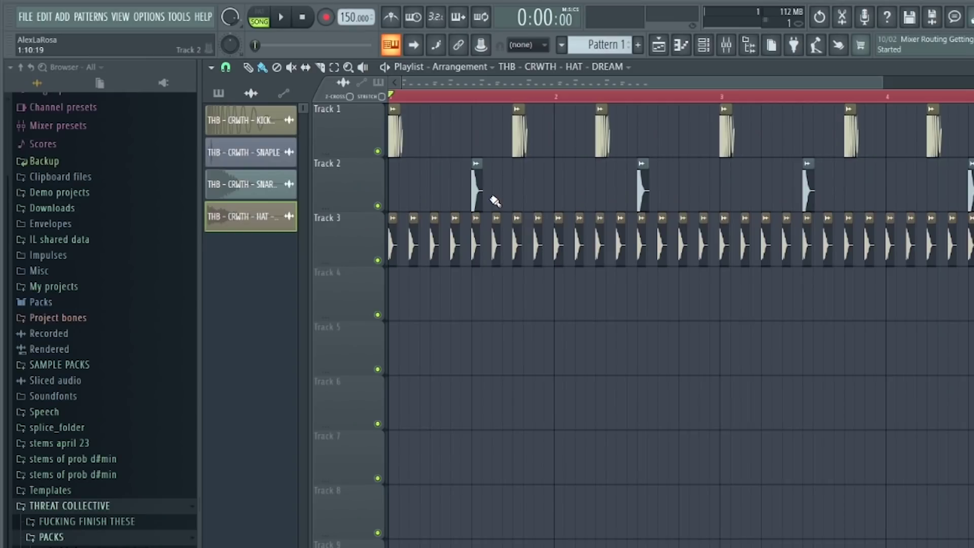
Step: Place Pattern 1 at the start of Track 4 in the playlist
{"action": "left_click", "coordinate": [221, 98]}
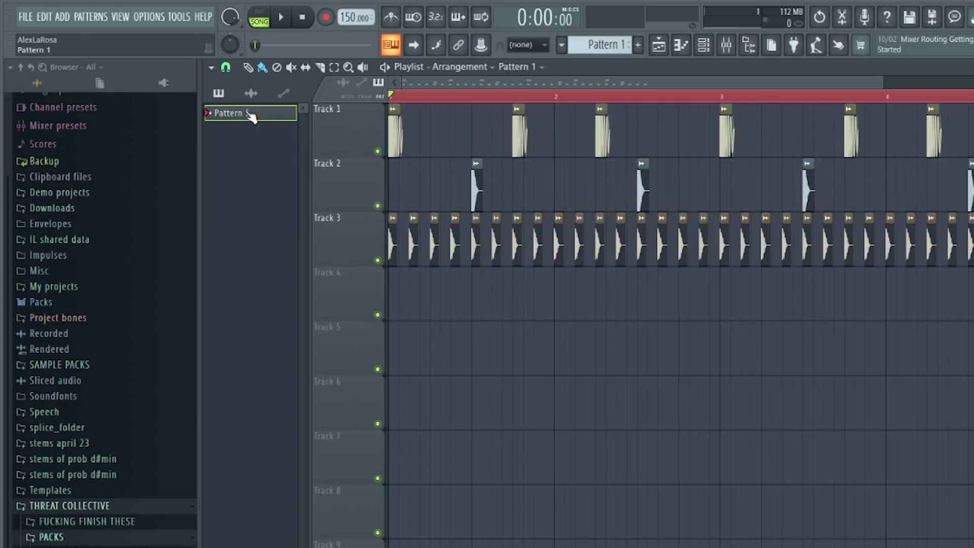
{"action": "left_click", "coordinate": [415, 294]}
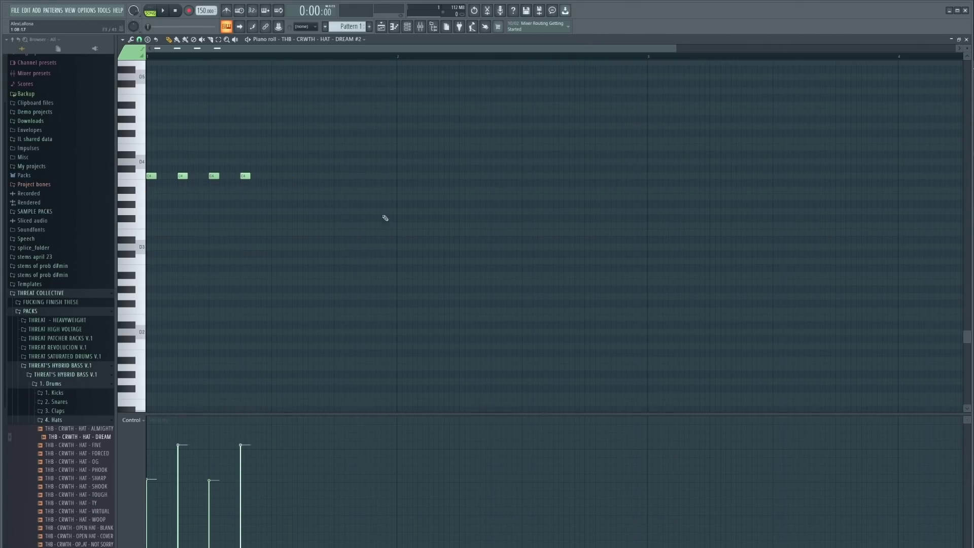
Step: Select the opening hat notes in the piano roll, audition the hat pattern, and return to the playlist
{"action": "left_click_drag", "start_coordinate": [388, 205], "coordinate": [127, 126]}
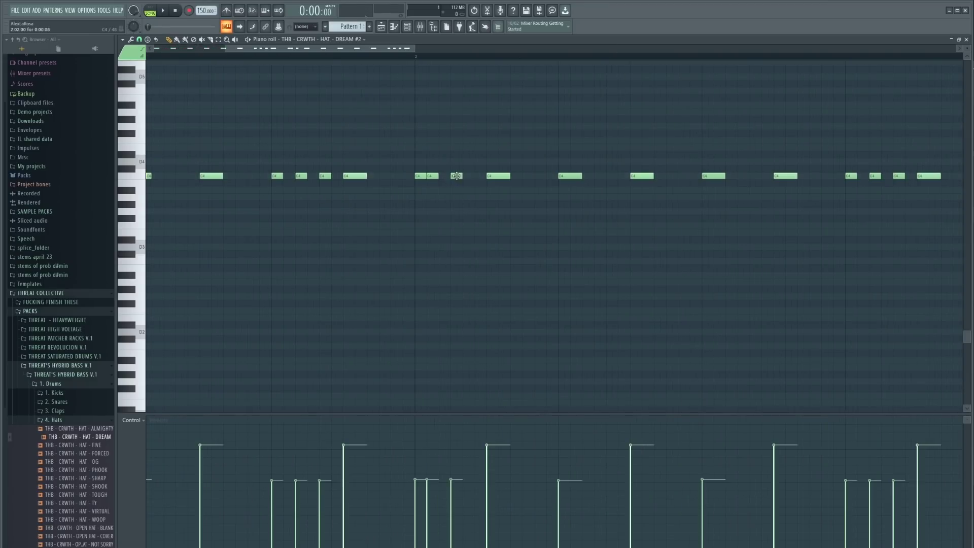
{"action": "key", "text": "space"}
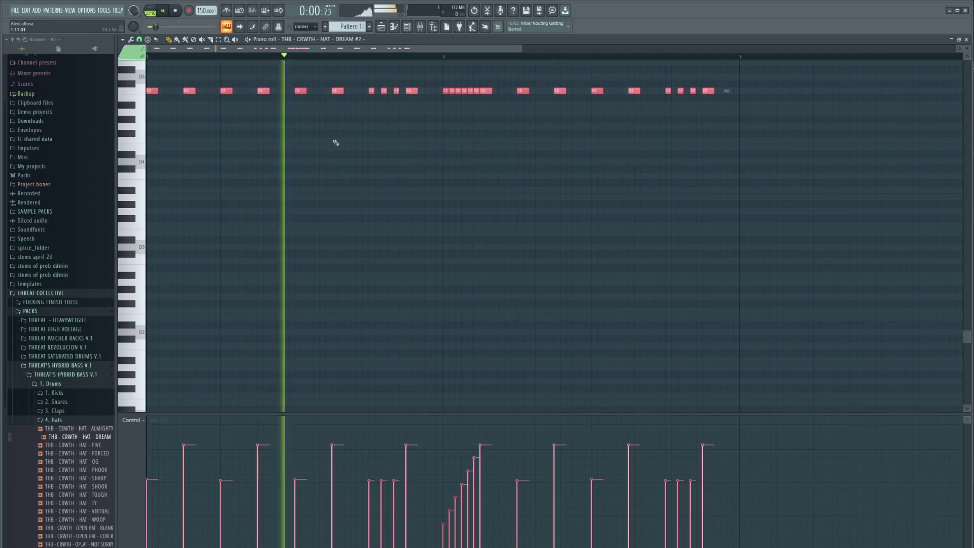
{"action": "left_click", "coordinate": [966, 40]}
{"action": "left_click", "coordinate": [696, 133]}
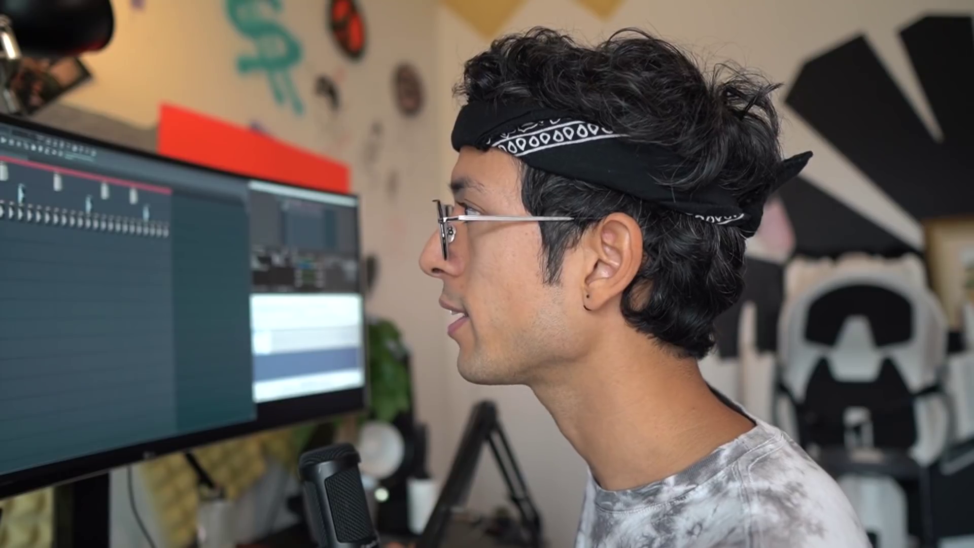
Step: Rearrange the snares on Track 2 so they hit on beats 2 and 4 of all four bars, removing the off-pattern clips
{"action": "left_click", "coordinate": [333, 120]}
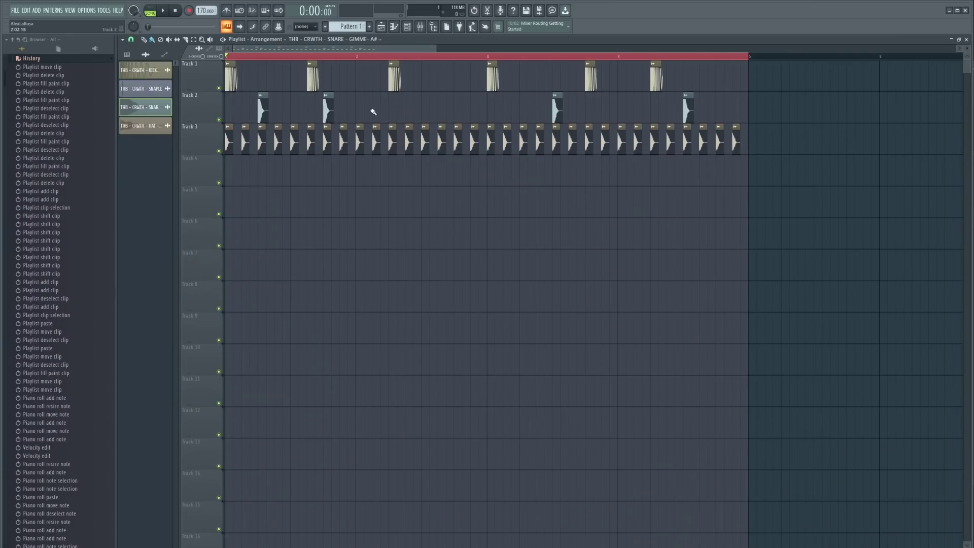
{"action": "left_click", "coordinate": [392, 114]}
{"action": "left_click", "coordinate": [458, 117]}
{"action": "left_click", "coordinate": [523, 117]}
{"action": "right_click", "coordinate": [557, 116]}
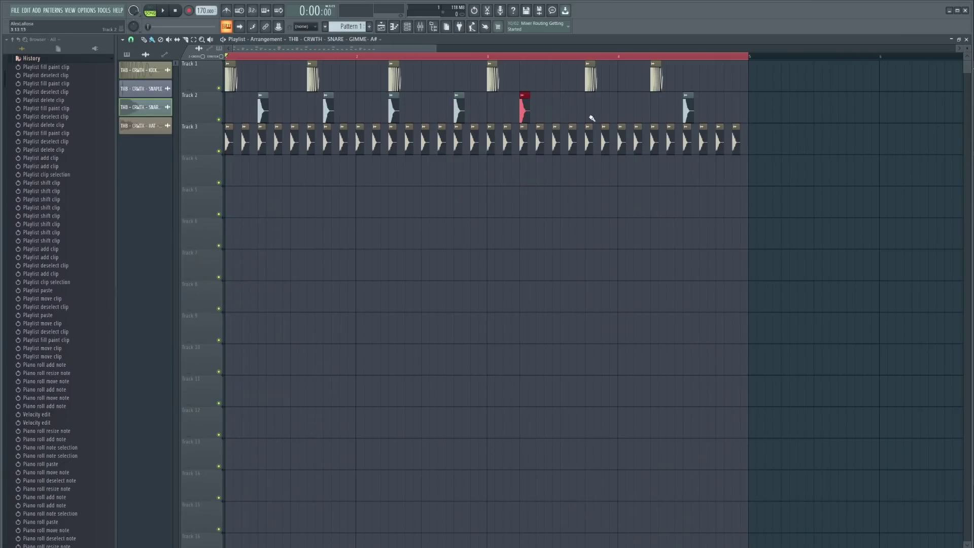
{"action": "left_click", "coordinate": [590, 117]}
{"action": "right_click", "coordinate": [687, 112]}
{"action": "left_click", "coordinate": [655, 112]}
{"action": "left_click", "coordinate": [719, 120]}
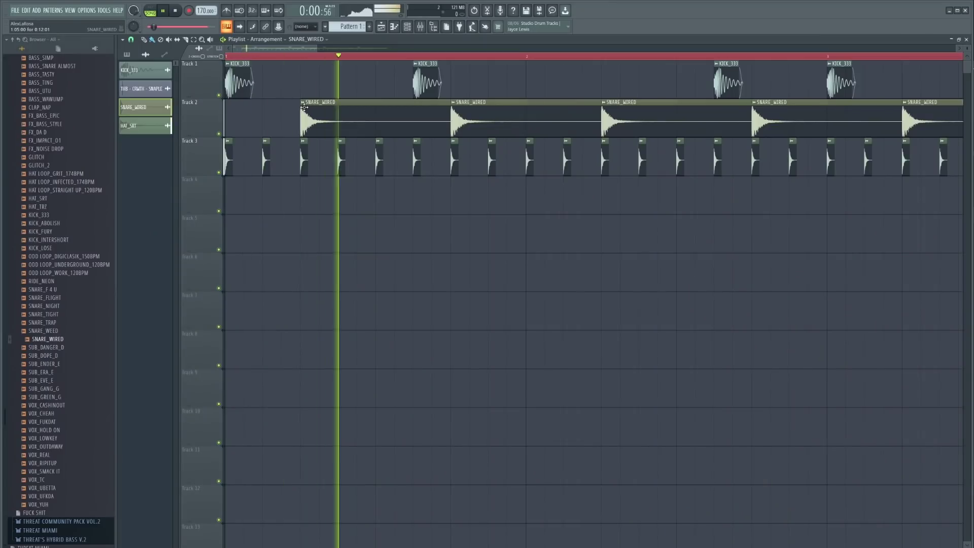
Step: Open the SNARE_WIRED sample settings and increase its quick fade-out to tighten the tail
{"action": "double_click", "coordinate": [312, 112]}
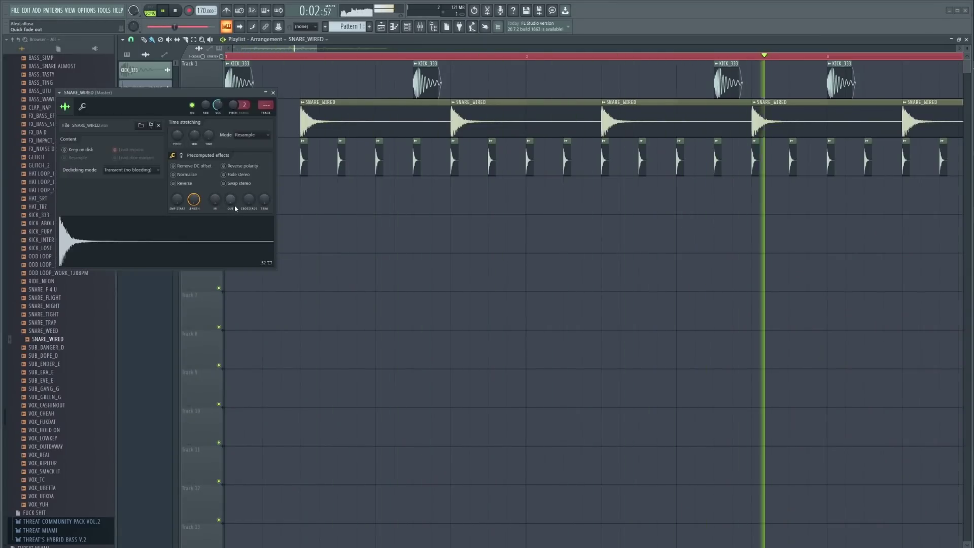
{"action": "left_click_drag", "start_coordinate": [232, 202], "coordinate": [233, 131]}
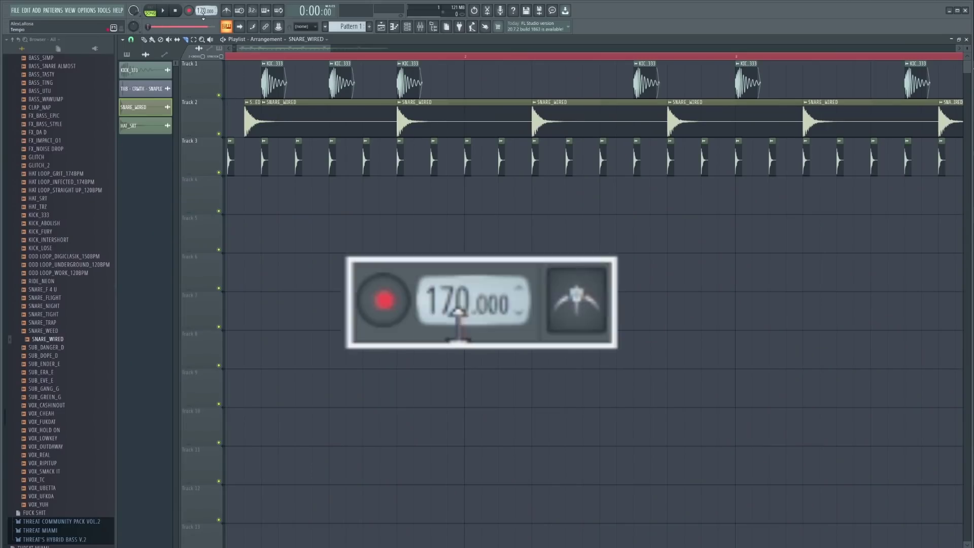
Step: Set the project tempo to 110 BPM
{"action": "left_click_drag", "start_coordinate": [203, 12], "coordinate": [203, 42]}
{"action": "scroll", "coordinate": [404, 215], "scroll_direction": "down", "scroll_amount": 3}
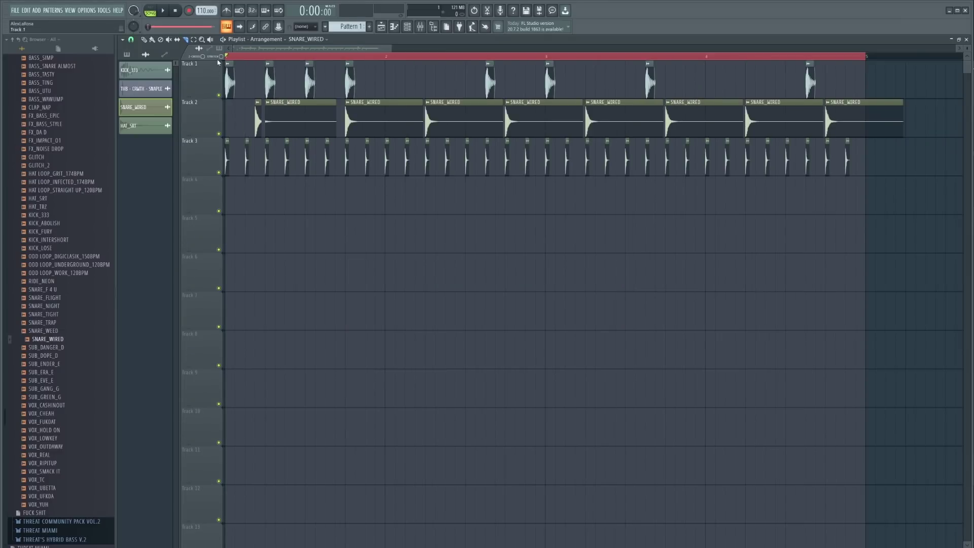
{"action": "scroll", "coordinate": [406, 213], "scroll_direction": "up", "scroll_amount": 2}
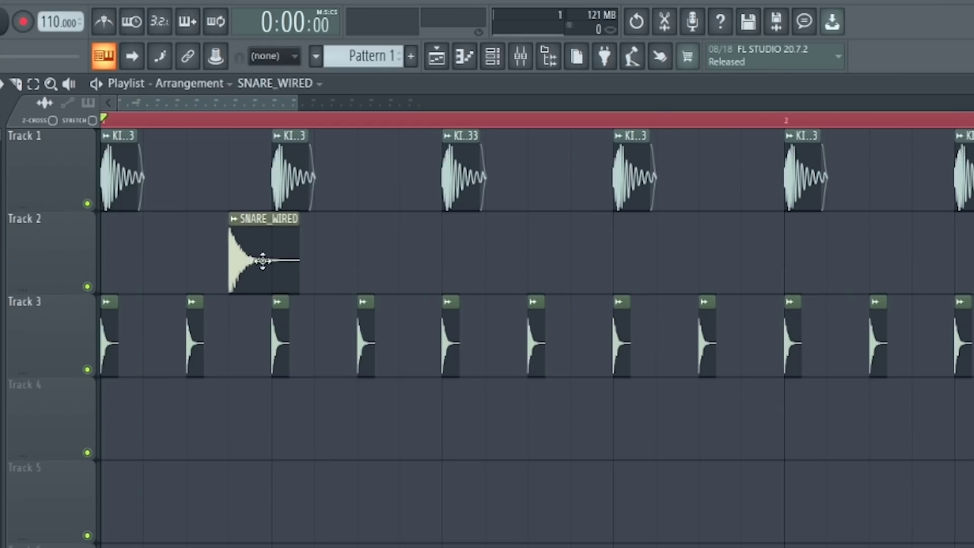
Step: Place SNARE_WIRED hits on Track 2 at steps 4, 7, 12 and 15 of the first bar
{"action": "left_click_drag", "start_coordinate": [296, 122], "coordinate": [313, 125]}
{"action": "left_click_drag", "start_coordinate": [294, 271], "coordinate": [260, 271]}
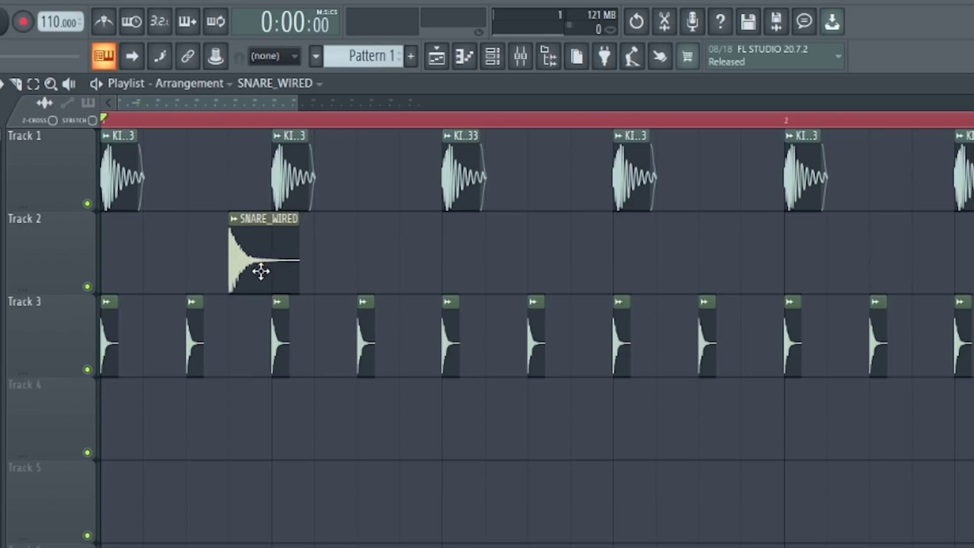
{"action": "left_click", "coordinate": [363, 260]}
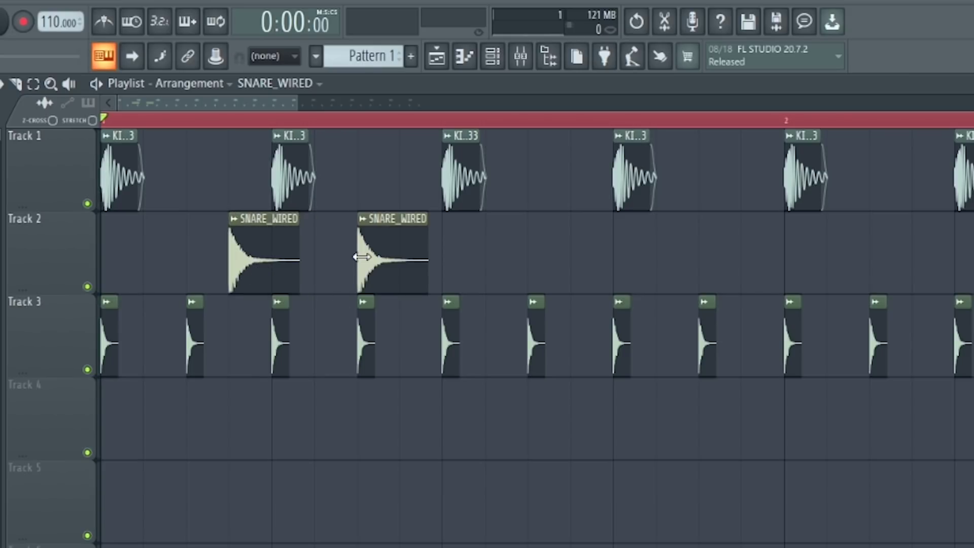
{"action": "left_click", "coordinate": [558, 290]}
{"action": "left_click", "coordinate": [718, 260]}
{"action": "left_click_drag", "start_coordinate": [558, 278], "coordinate": [602, 281]}
Step: Switch the playlist to a triplet snap and respace the opening Track 3 hats into three even hits per beat
{"action": "scroll", "coordinate": [515, 326], "scroll_direction": "down", "scroll_amount": 2}
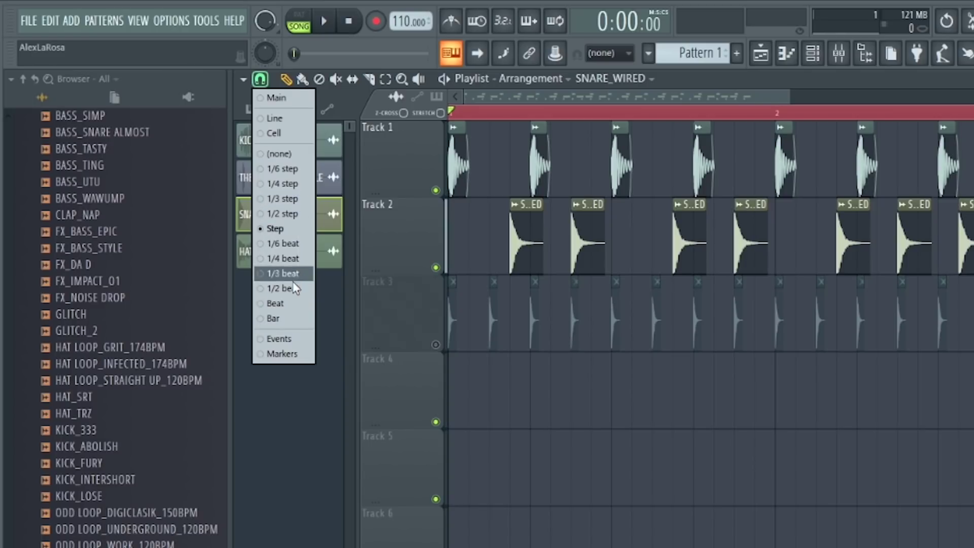
{"action": "left_click", "coordinate": [301, 199]}
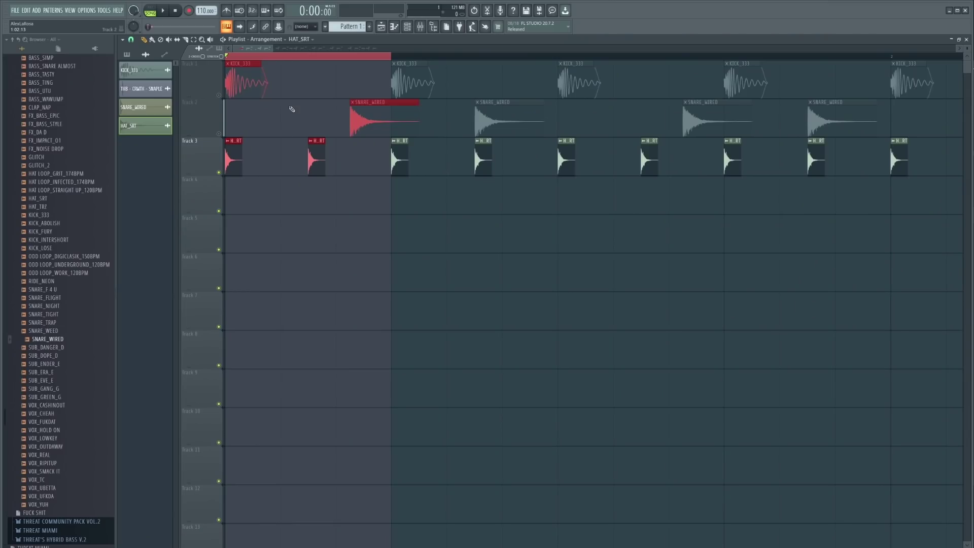
{"action": "key", "text": "space"}
{"action": "left_click", "coordinate": [326, 221], "text": "ctrl"}
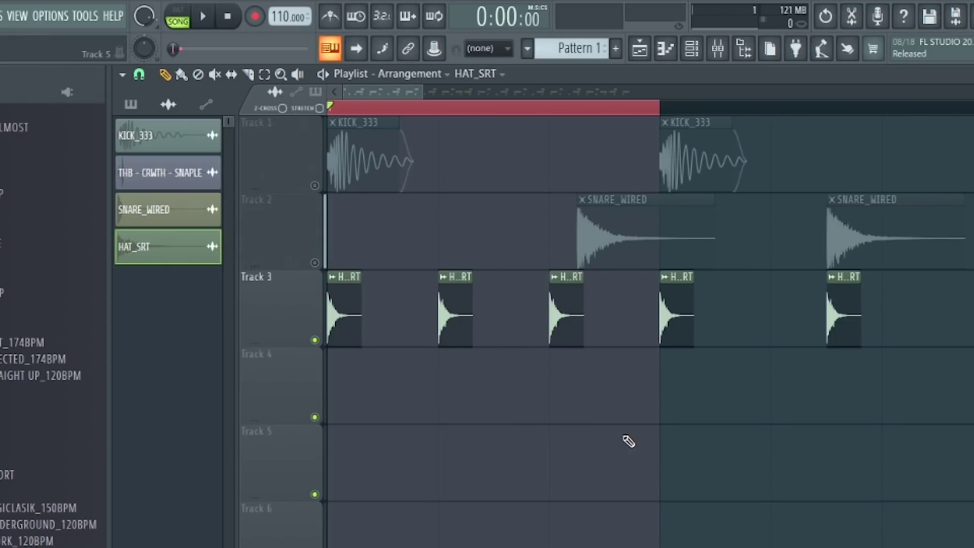
Step: Audition the triplet hats on their own, and unmute the kick and snare tracks
{"action": "key", "text": "space"}
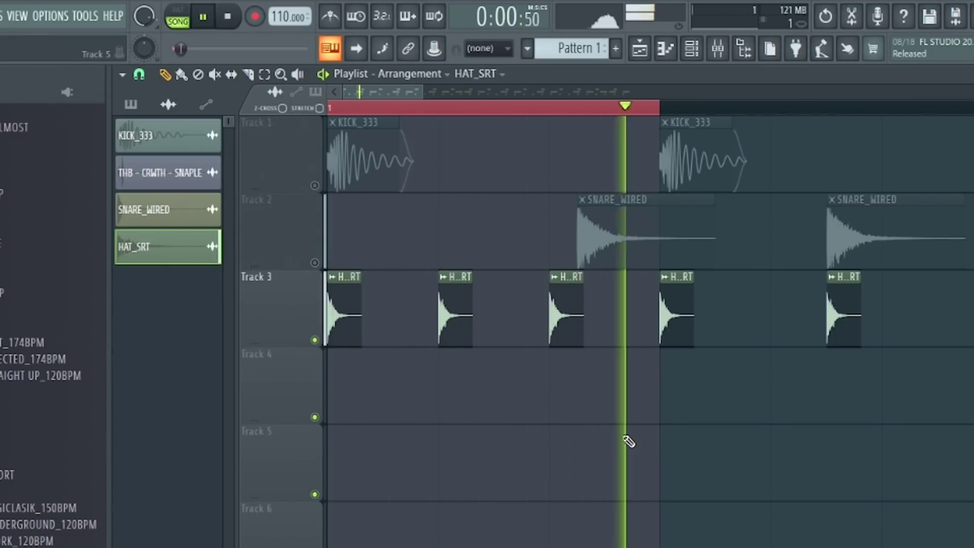
{"action": "key", "text": "space"}
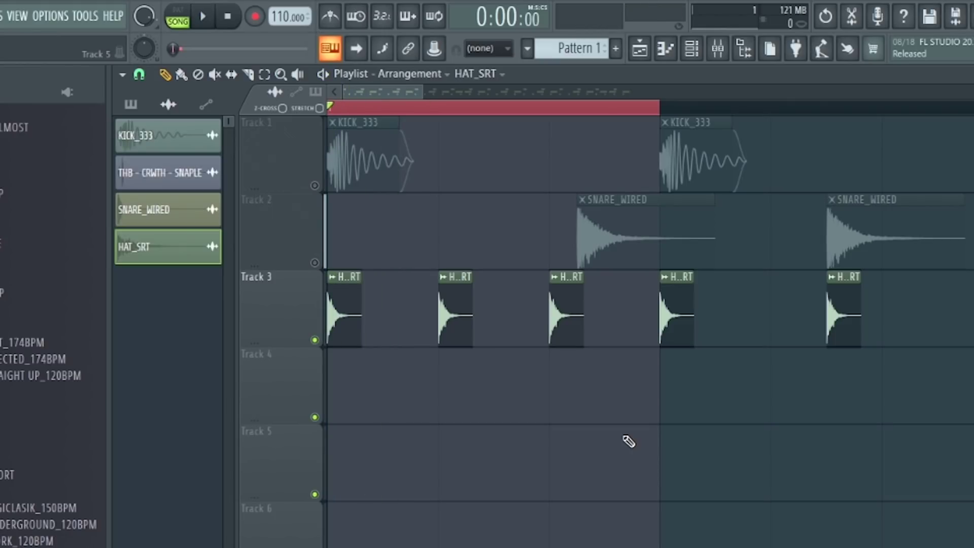
{"action": "left_click", "coordinate": [315, 186]}
{"action": "left_click", "coordinate": [315, 263]}
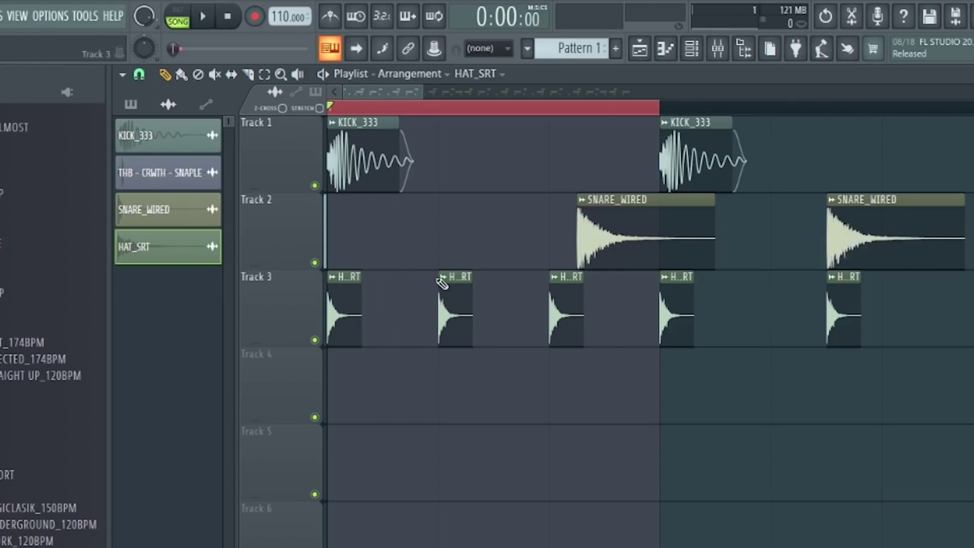
Step: Delete all the hat clips on Track 3 after the first beat, keeping only the three triplet hits
{"action": "scroll", "coordinate": [442, 282], "scroll_direction": "down", "scroll_amount": 3}
{"action": "right_click", "coordinate": [526, 345]}
{"action": "scroll", "coordinate": [943, 362], "scroll_direction": "down", "scroll_amount": 3}
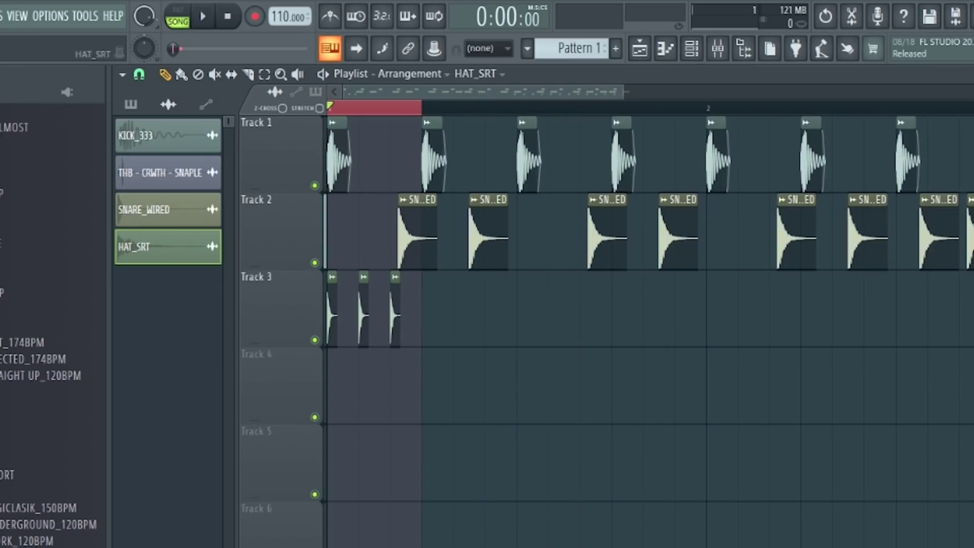